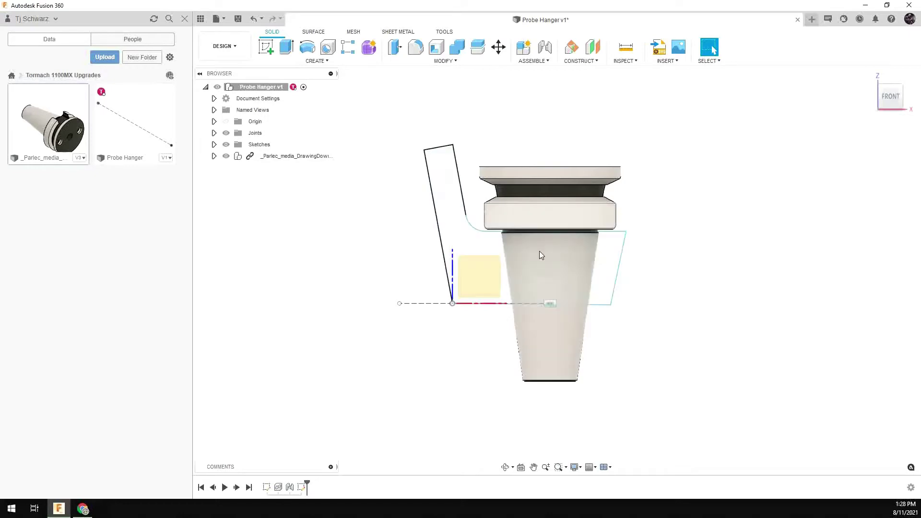
{"action": "middle_click_drag", "start_coordinate": [633, 220], "coordinate": [618, 235], "text": "shift"}
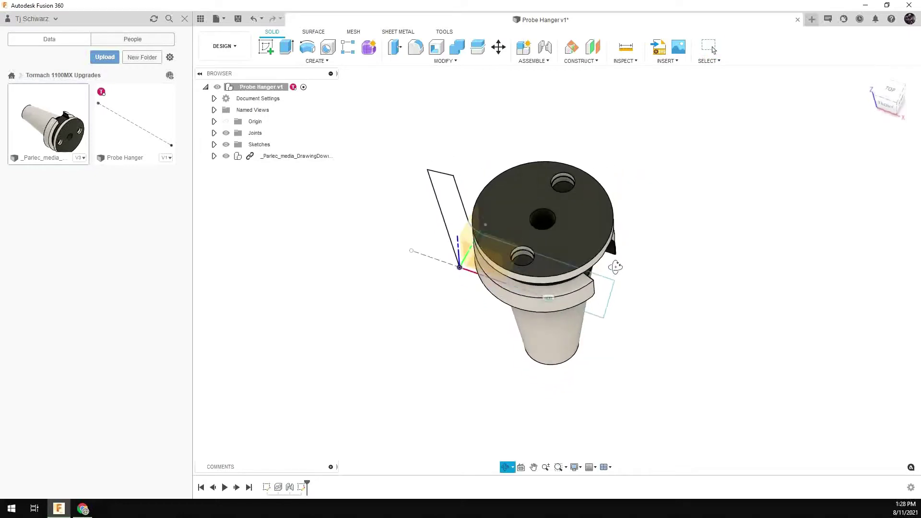
{"action": "left_click_drag", "start_coordinate": [615, 267], "coordinate": [572, 278]}
{"action": "key", "text": "Escape"}
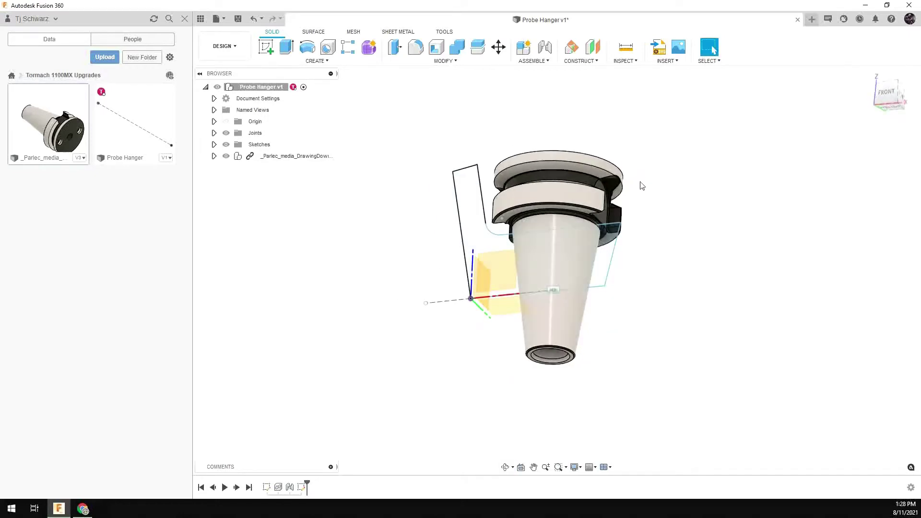
{"action": "middle_click_drag", "start_coordinate": [642, 185], "coordinate": [597, 209], "text": "shift"}
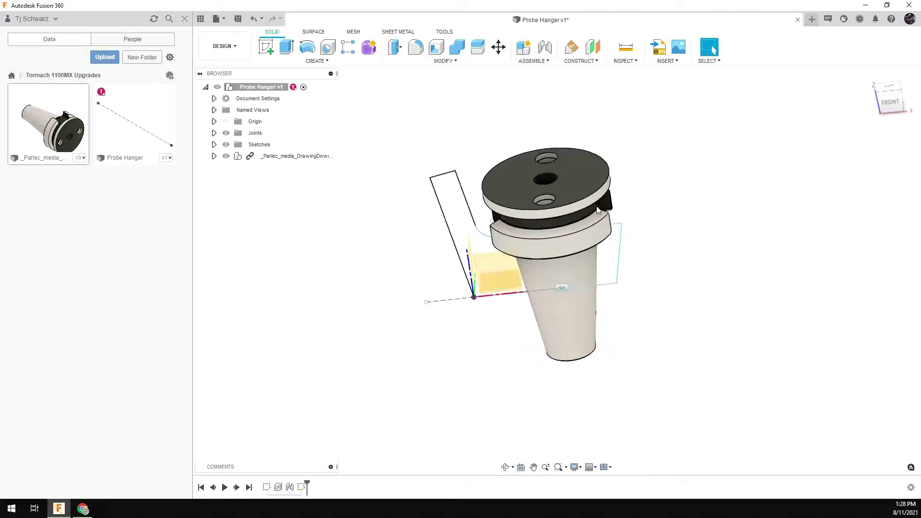
{"action": "middle_click_drag", "start_coordinate": [489, 99], "coordinate": [696, 172], "text": "shift"}
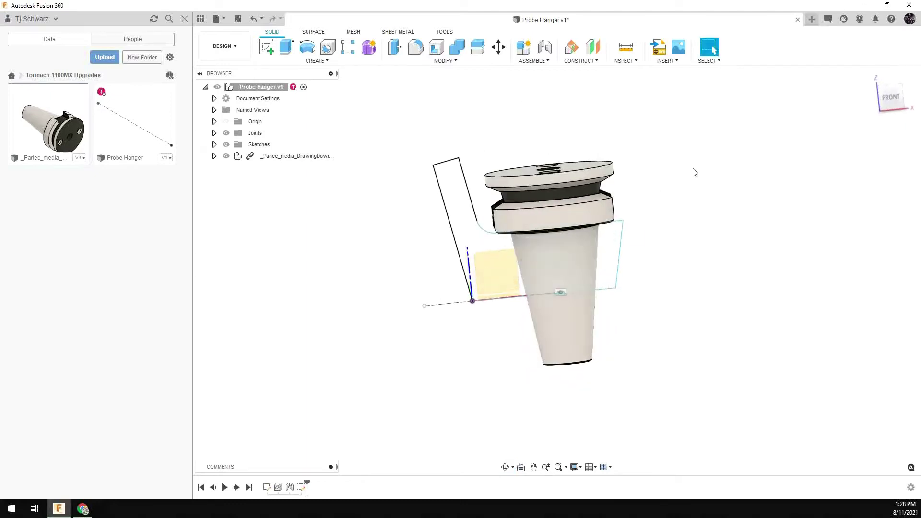
{"action": "left_click", "coordinate": [895, 99]}
{"action": "scroll", "coordinate": [544, 148], "scroll_direction": "down", "scroll_amount": 2}
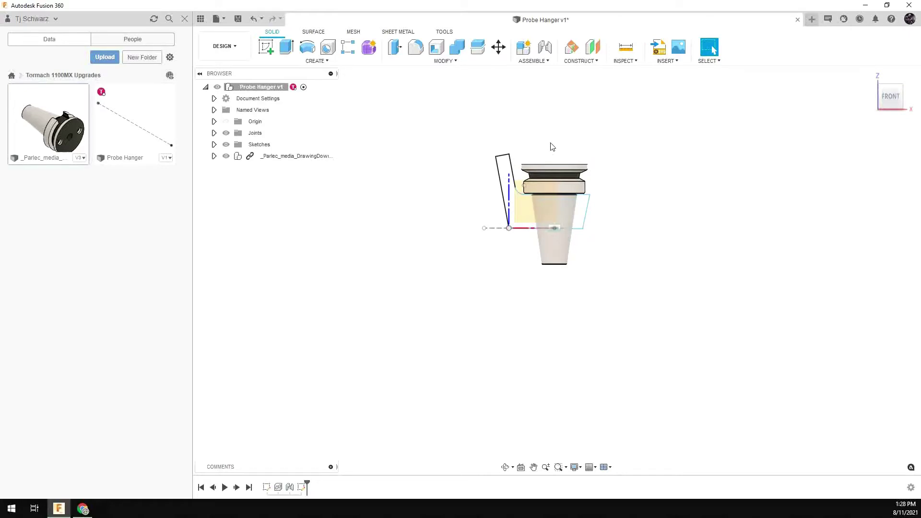
{"action": "scroll", "coordinate": [552, 147], "scroll_direction": "up", "scroll_amount": 5}
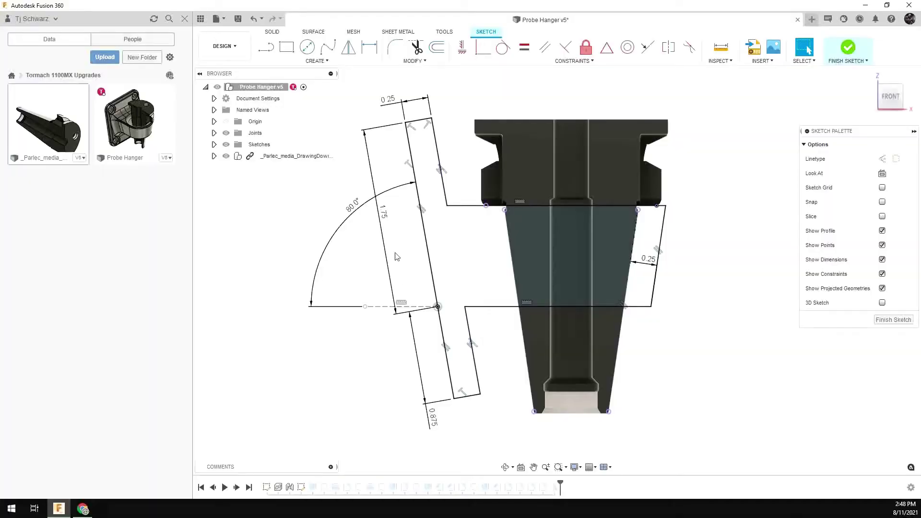
Move the 80° angle dimension closer in and finish the hanger sketch.
{"action": "left_click_drag", "start_coordinate": [357, 213], "coordinate": [370, 248]}
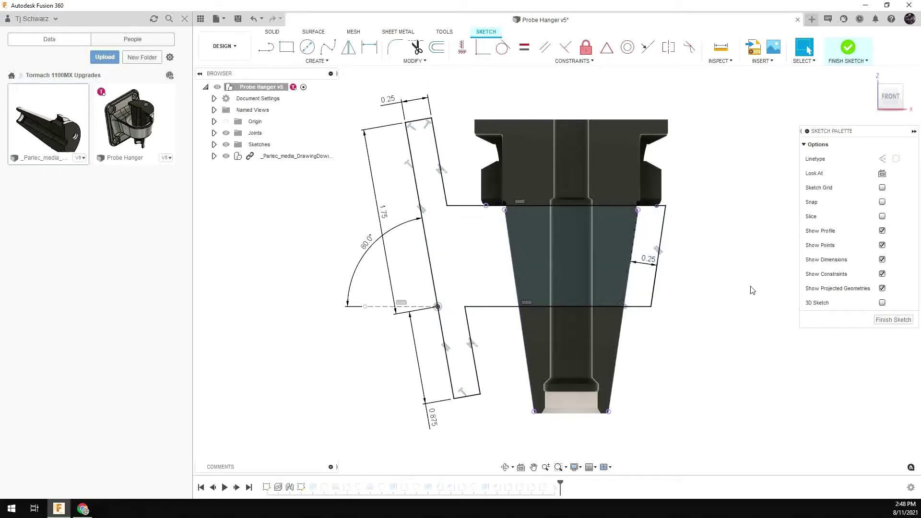
{"action": "left_click", "coordinate": [894, 319]}
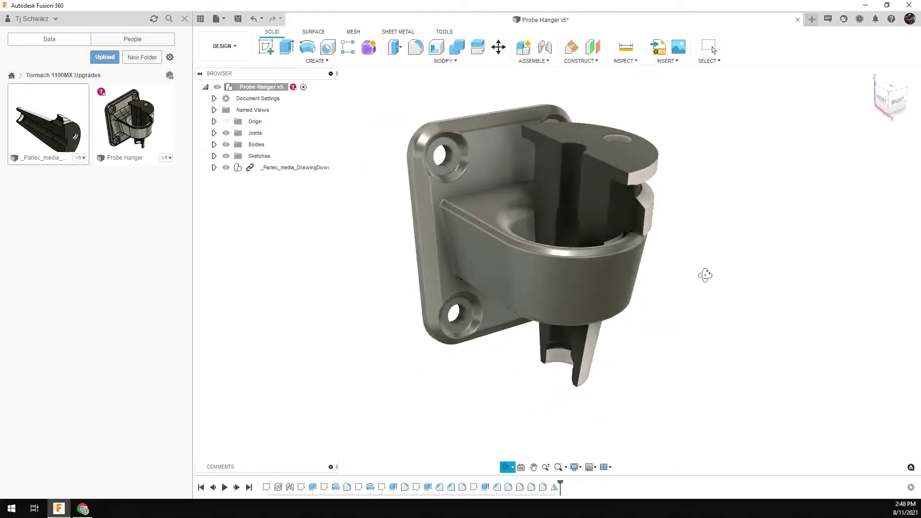
Orbit to the right side and roll the design history back to Extrude1.
{"action": "mouse_move", "coordinate": [705, 273]}
{"action": "middle_mouse_down", "text": "shift"}
{"action": "mouse_move", "coordinate": [661, 270]}
{"action": "mouse_move", "coordinate": [705, 267]}
{"action": "mouse_move", "coordinate": [711, 294]}
{"action": "mouse_move", "coordinate": [573, 203]}
{"action": "mouse_move", "coordinate": [588, 181]}
{"action": "mouse_move", "coordinate": [602, 221]}
{"action": "middle_mouse_up", "text": "shift"}
{"action": "mouse_move", "coordinate": [562, 481]}
{"action": "left_mouse_down"}
{"action": "mouse_move", "coordinate": [290, 486]}
{"action": "mouse_move", "coordinate": [316, 488]}
{"action": "left_mouse_up"}
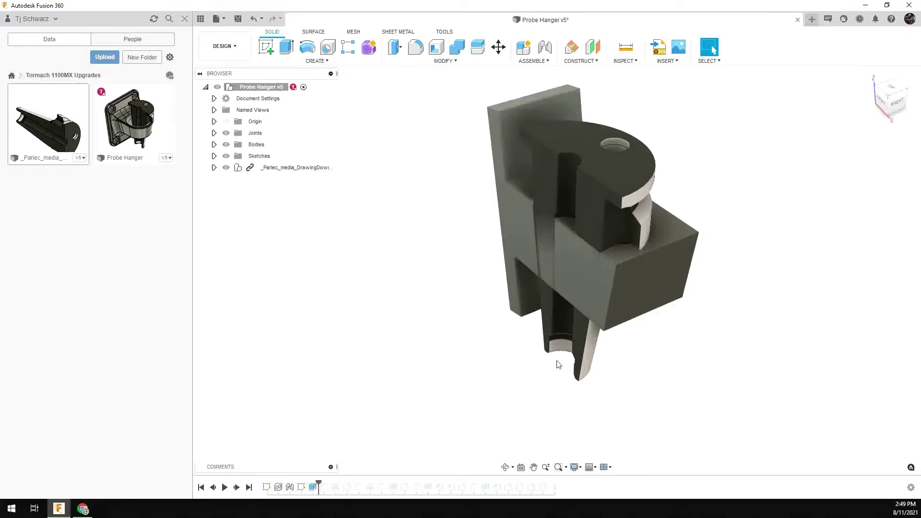
Step the history forward feature by feature to reveal the successive cuts on the hanger.
{"action": "middle_click_drag", "start_coordinate": [559, 364], "coordinate": [479, 254], "text": "shift"}
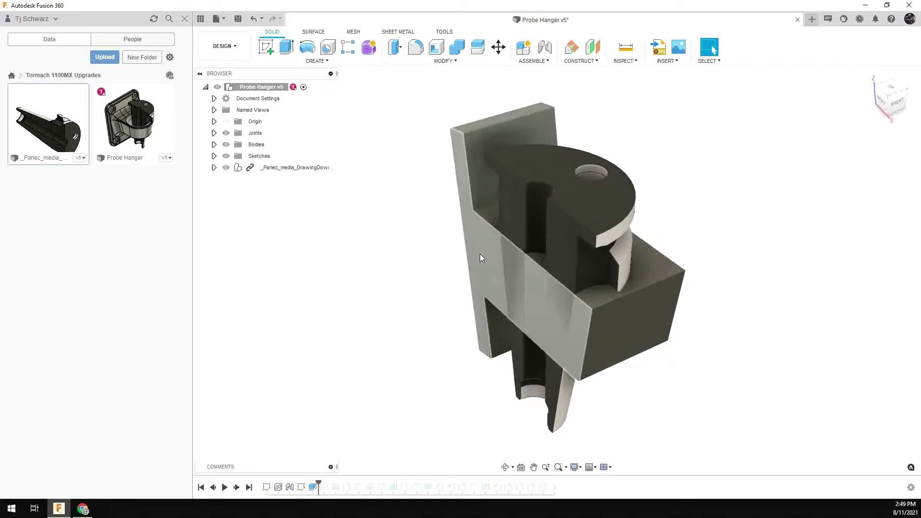
{"action": "left_click_drag", "start_coordinate": [318, 481], "coordinate": [342, 484]}
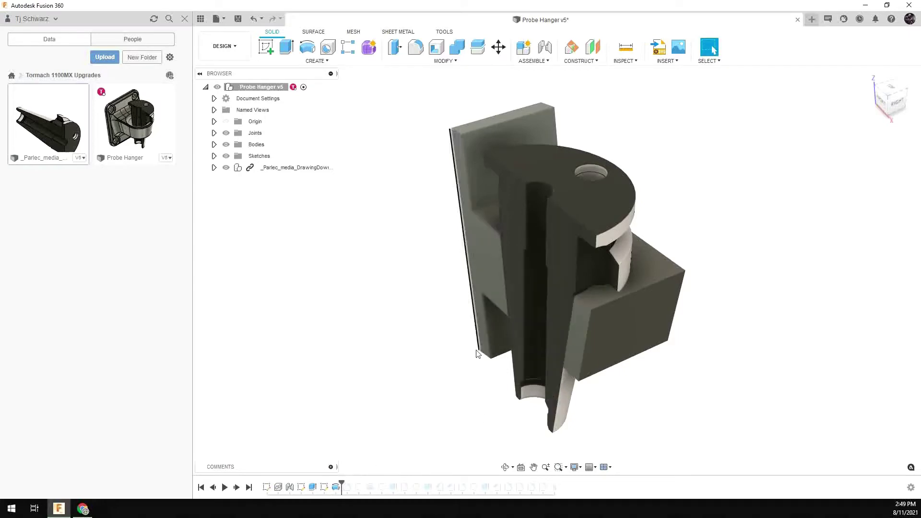
{"action": "left_click_drag", "start_coordinate": [341, 481], "coordinate": [363, 482]}
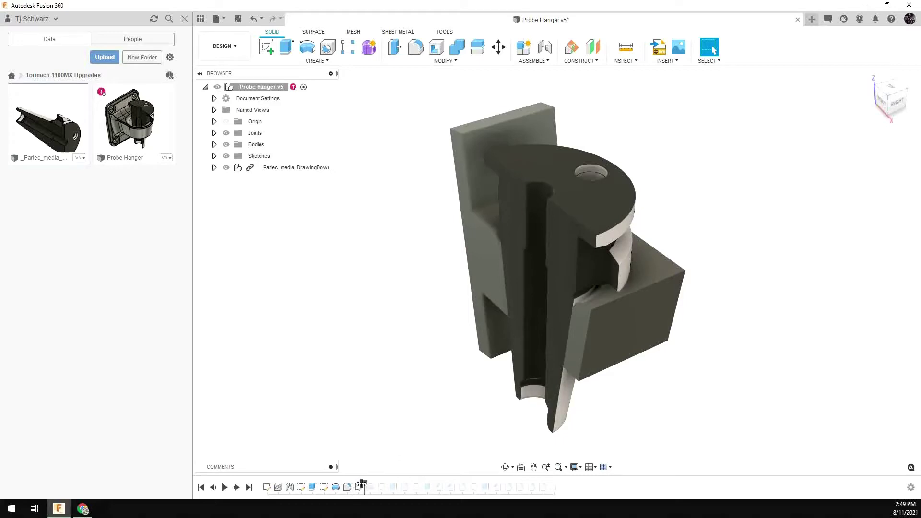
{"action": "middle_click_drag", "start_coordinate": [399, 471], "coordinate": [388, 452], "text": "shift"}
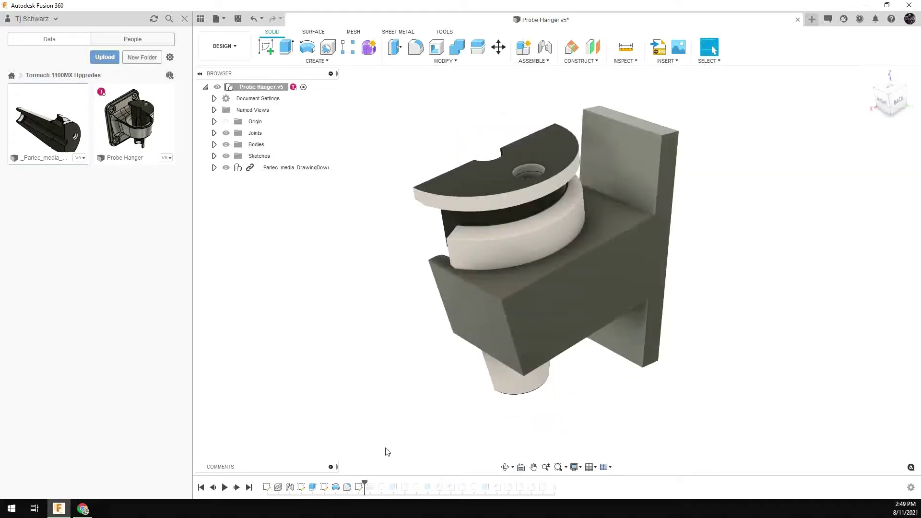
{"action": "left_click_drag", "start_coordinate": [364, 482], "coordinate": [377, 483]}
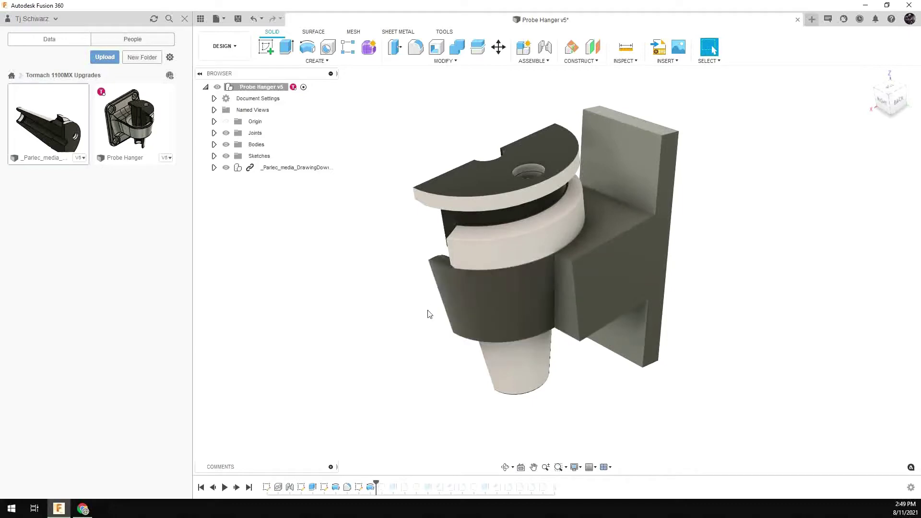
{"action": "middle_click_drag", "start_coordinate": [429, 314], "coordinate": [468, 343], "text": "shift"}
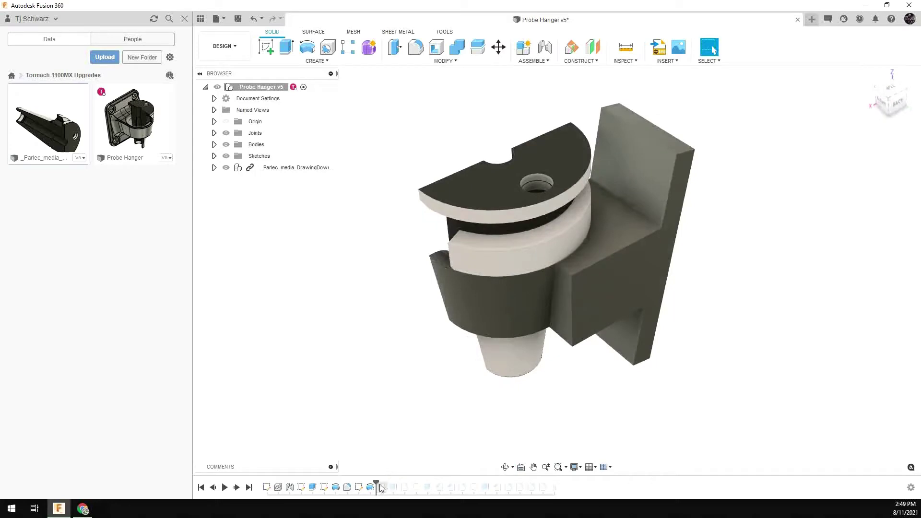
Roll the history forward past Extrude3 to add the triangular rib, inspecting it from behind.
{"action": "left_click_drag", "start_coordinate": [377, 485], "coordinate": [399, 485]}
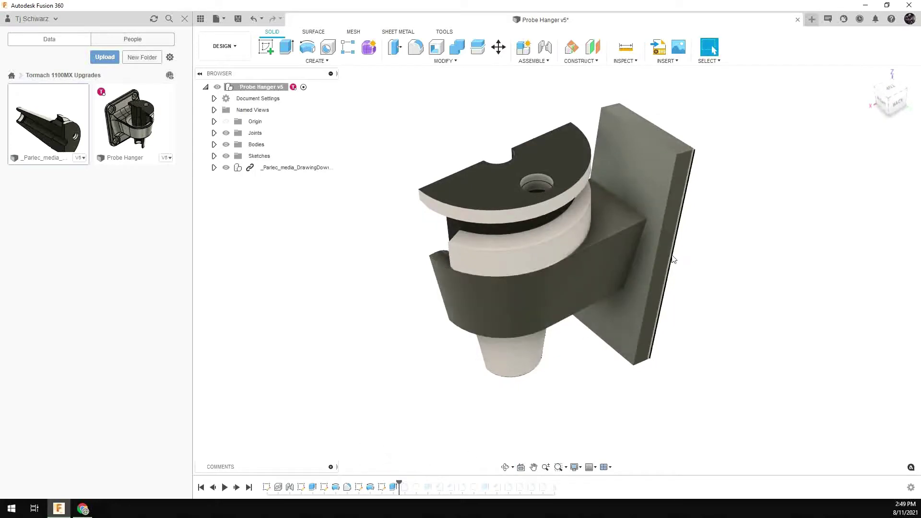
{"action": "middle_click_drag", "start_coordinate": [607, 319], "coordinate": [582, 340], "text": "shift"}
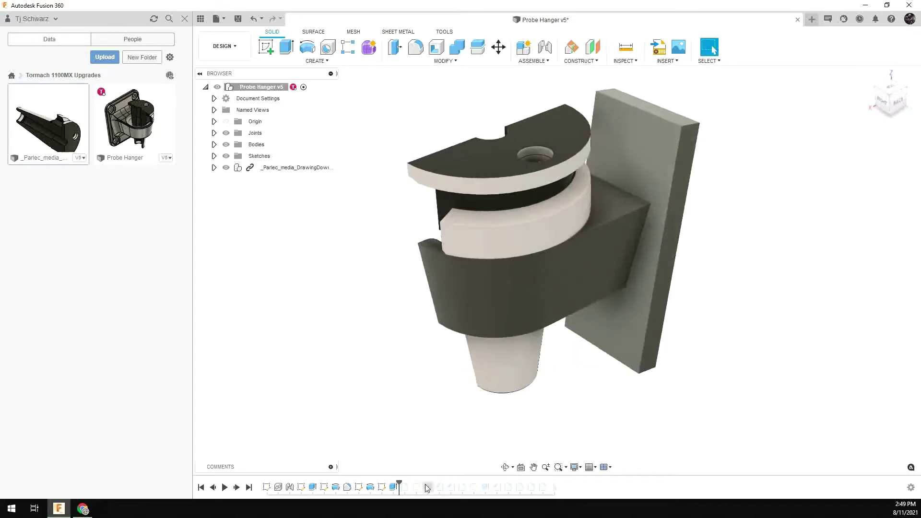
{"action": "left_click_drag", "start_coordinate": [398, 485], "coordinate": [464, 486]}
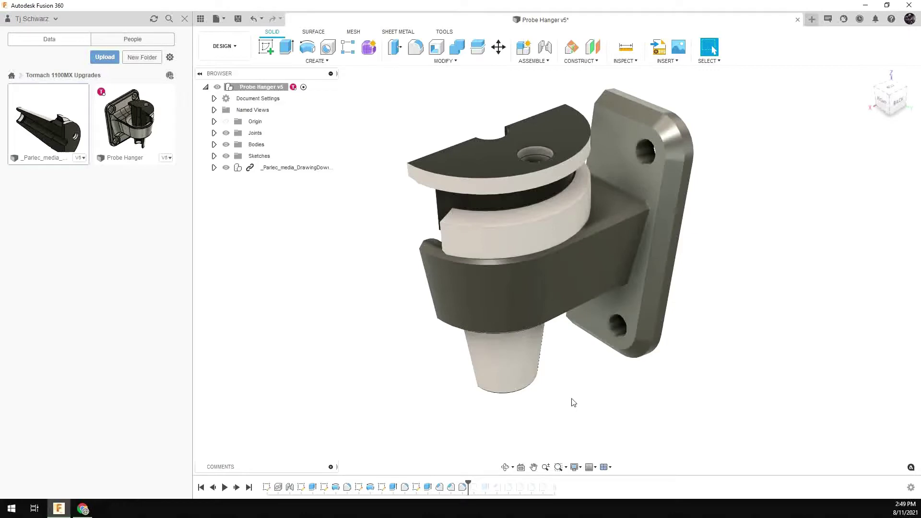
{"action": "mouse_move", "coordinate": [562, 404]}
{"action": "middle_mouse_down", "text": "shift"}
{"action": "mouse_move", "coordinate": [542, 394]}
{"action": "mouse_move", "coordinate": [545, 384]}
{"action": "mouse_move", "coordinate": [547, 401]}
{"action": "mouse_move", "coordinate": [539, 393]}
{"action": "mouse_move", "coordinate": [560, 393]}
{"action": "middle_mouse_up", "text": "shift"}
{"action": "left_click", "coordinate": [710, 47]}
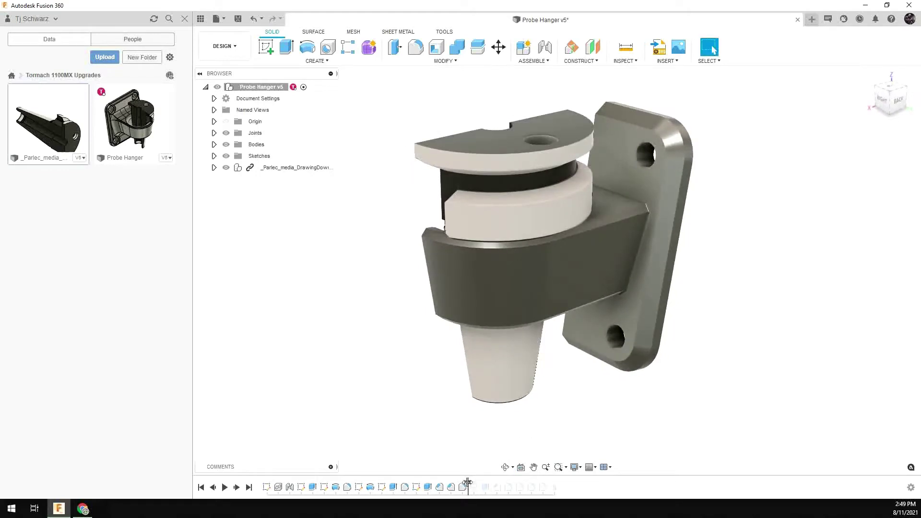
Roll history to the end through the counterbored holes, Chamfer4, Fillet9 and Mirror1.
{"action": "left_click_drag", "start_coordinate": [467, 482], "coordinate": [491, 486]}
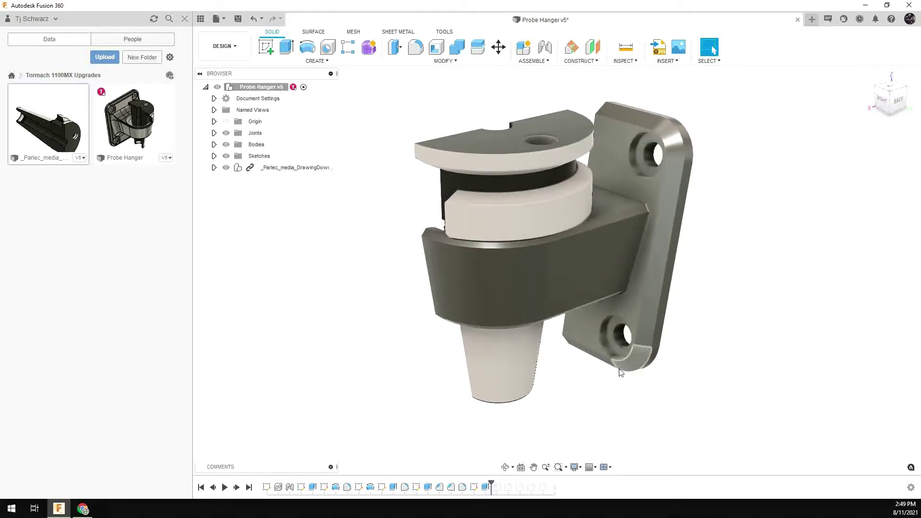
{"action": "left_click_drag", "start_coordinate": [494, 487], "coordinate": [503, 486]}
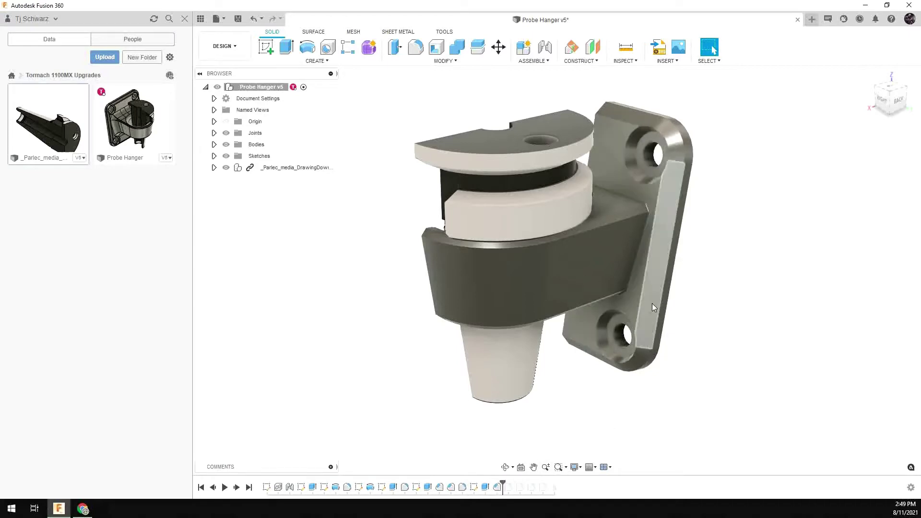
{"action": "middle_click_drag", "start_coordinate": [608, 322], "coordinate": [606, 346], "text": "shift"}
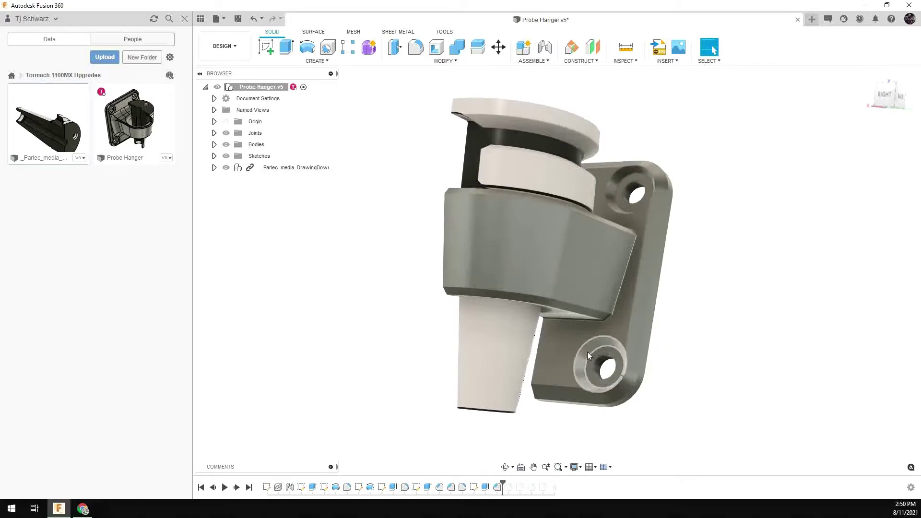
{"action": "middle_click_drag", "start_coordinate": [574, 422], "coordinate": [566, 436], "text": "shift"}
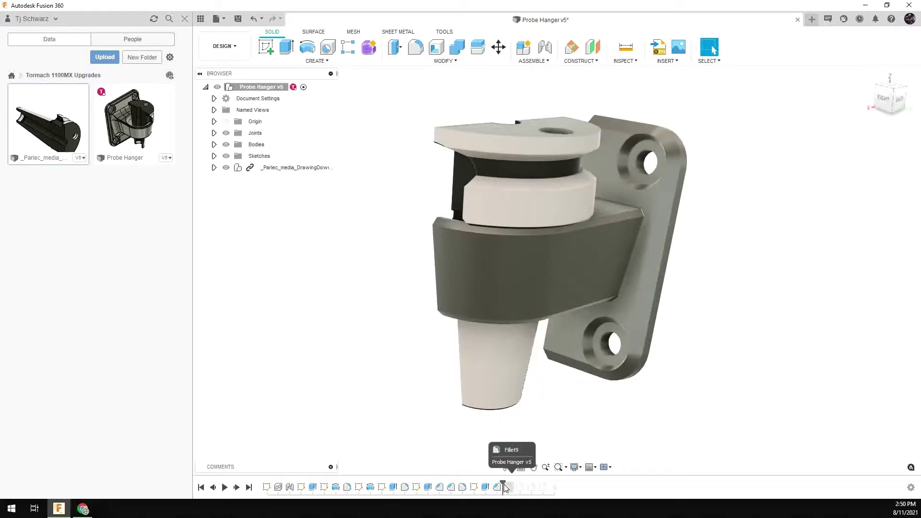
{"action": "left_click_drag", "start_coordinate": [503, 483], "coordinate": [550, 489]}
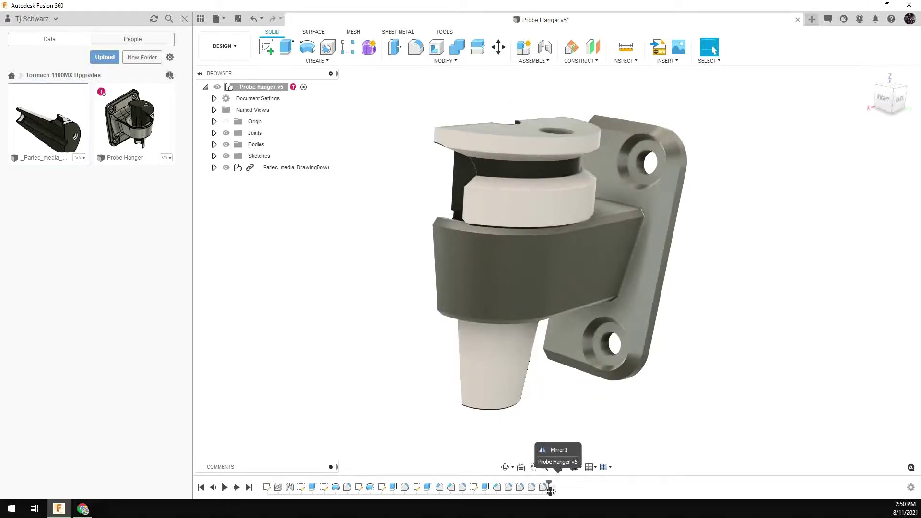
{"action": "scroll", "coordinate": [672, 201], "scroll_direction": "up", "scroll_amount": 3}
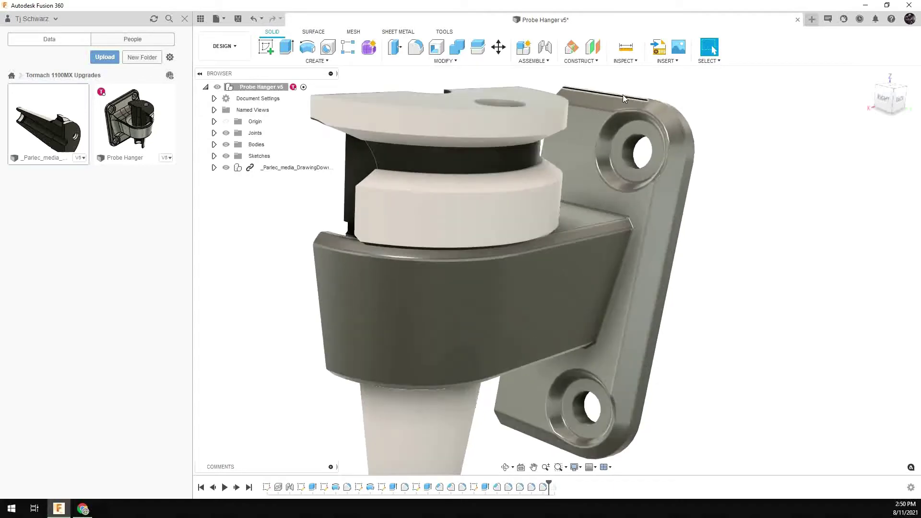
{"action": "middle_click_drag", "start_coordinate": [640, 336], "coordinate": [740, 278], "text": "shift"}
{"action": "scroll", "coordinate": [744, 254], "scroll_direction": "down", "scroll_amount": 5}
{"action": "middle_click_drag", "start_coordinate": [800, 378], "coordinate": [716, 278], "text": "shift"}
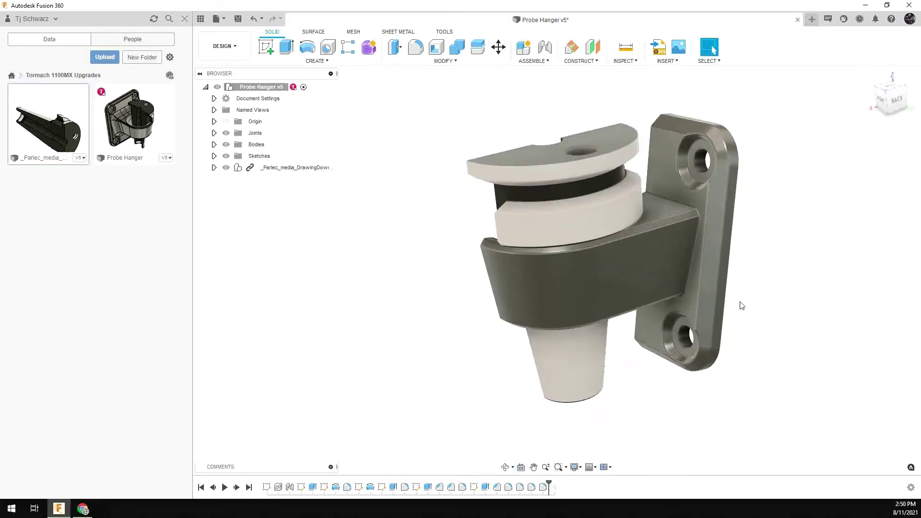
{"action": "scroll", "coordinate": [692, 221], "scroll_direction": "up", "scroll_amount": 2}
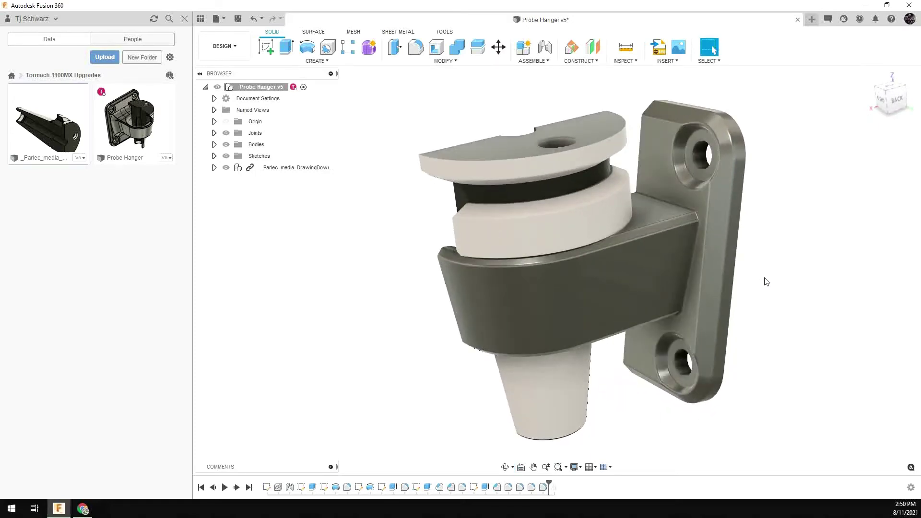
{"action": "middle_click_drag", "start_coordinate": [766, 282], "coordinate": [641, 421], "text": "shift"}
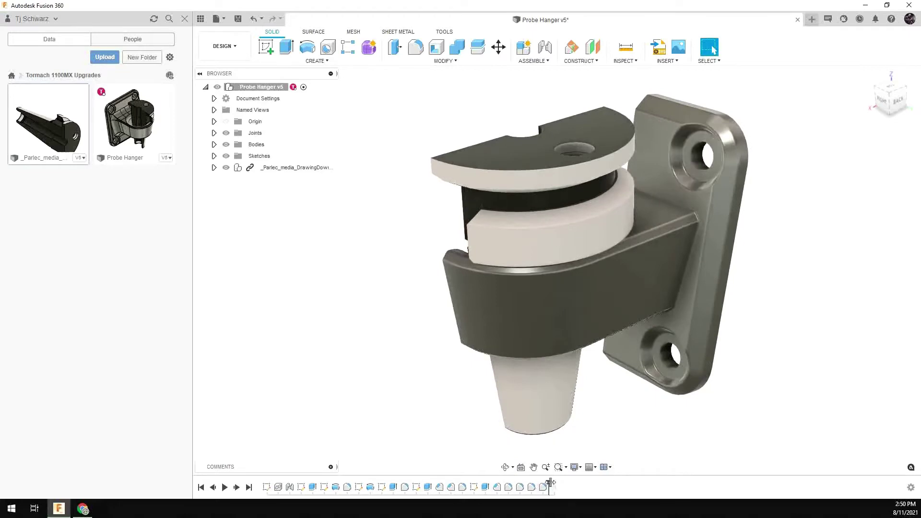
{"action": "middle_click_drag", "start_coordinate": [561, 484], "coordinate": [459, 381], "text": "shift"}
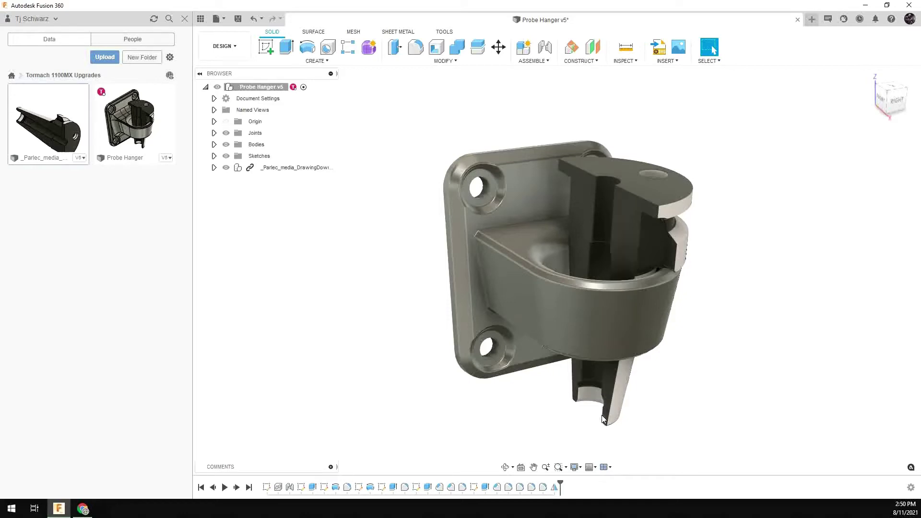
{"action": "middle_click_drag", "start_coordinate": [558, 421], "coordinate": [673, 367], "text": "shift"}
{"action": "middle_click_drag", "start_coordinate": [763, 238], "coordinate": [814, 274], "text": "shift"}
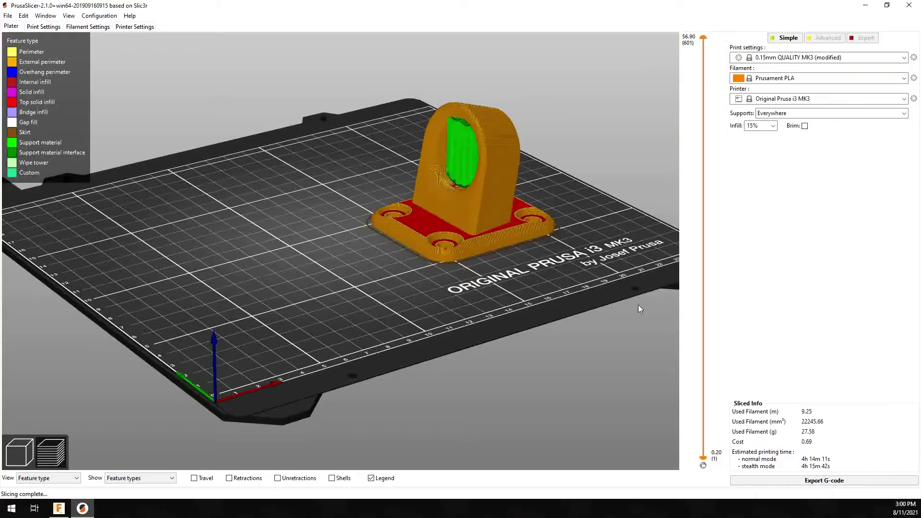
Orbit the sliced bracket preview to inspect the supports inside the probe cup ring.
{"action": "mouse_move", "coordinate": [548, 302]}
{"action": "left_mouse_down"}
{"action": "mouse_move", "coordinate": [532, 322]}
{"action": "mouse_move", "coordinate": [543, 310]}
{"action": "left_mouse_up"}
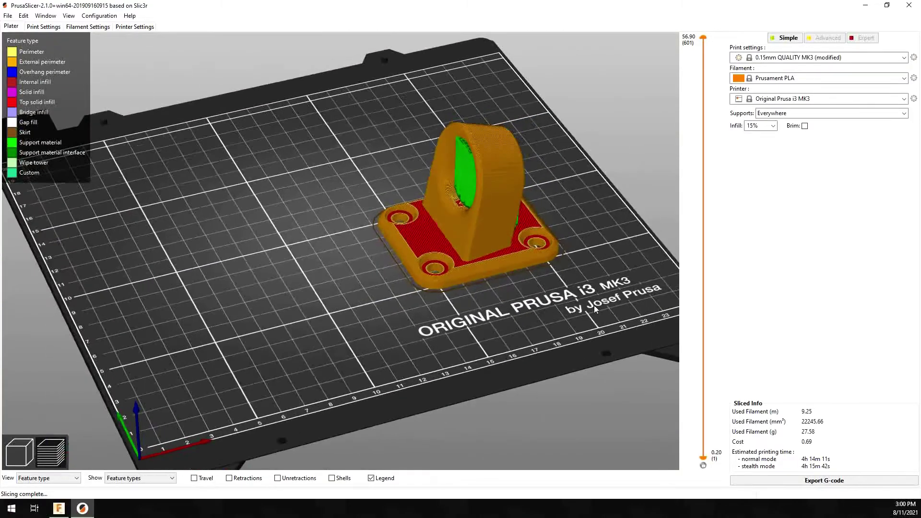
{"action": "left_click_drag", "start_coordinate": [603, 288], "coordinate": [584, 301]}
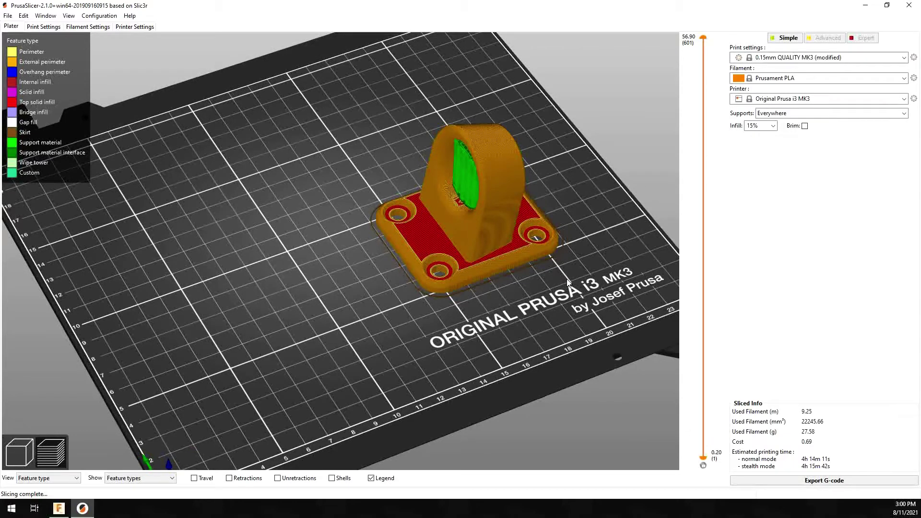
{"action": "left_click_drag", "start_coordinate": [568, 283], "coordinate": [455, 317]}
{"action": "left_click_drag", "start_coordinate": [500, 294], "coordinate": [455, 291]}
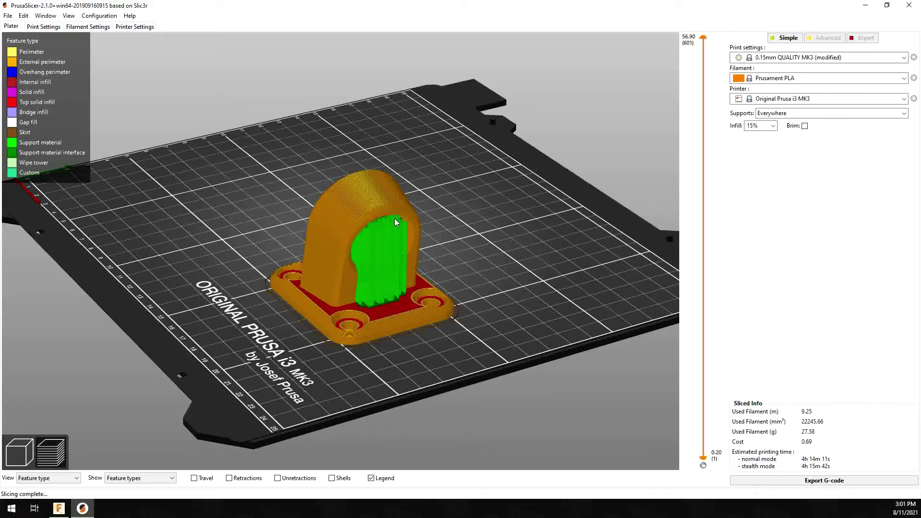
{"action": "left_click_drag", "start_coordinate": [364, 232], "coordinate": [453, 233]}
{"action": "left_click_drag", "start_coordinate": [423, 126], "coordinate": [438, 100]}
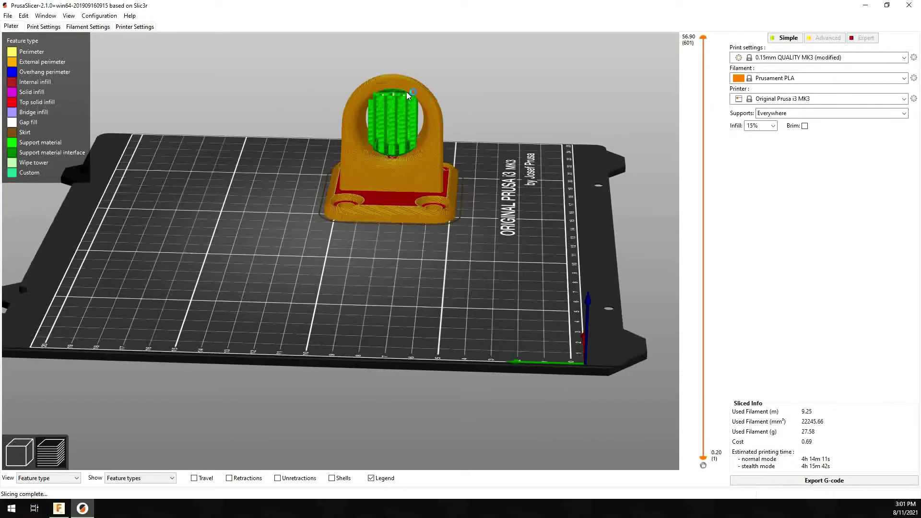
{"action": "left_click_drag", "start_coordinate": [387, 91], "coordinate": [392, 93]}
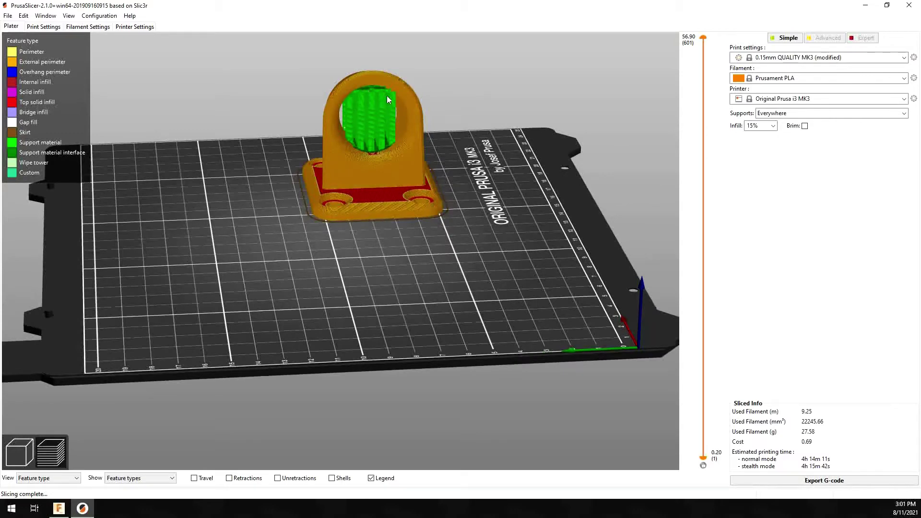
{"action": "left_click_drag", "start_coordinate": [384, 141], "coordinate": [384, 159]}
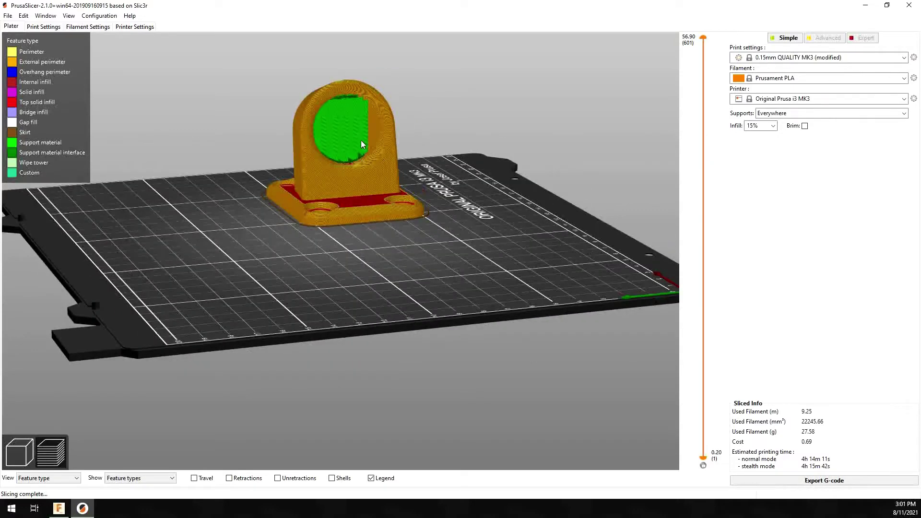
{"action": "left_click_drag", "start_coordinate": [349, 116], "coordinate": [317, 123]}
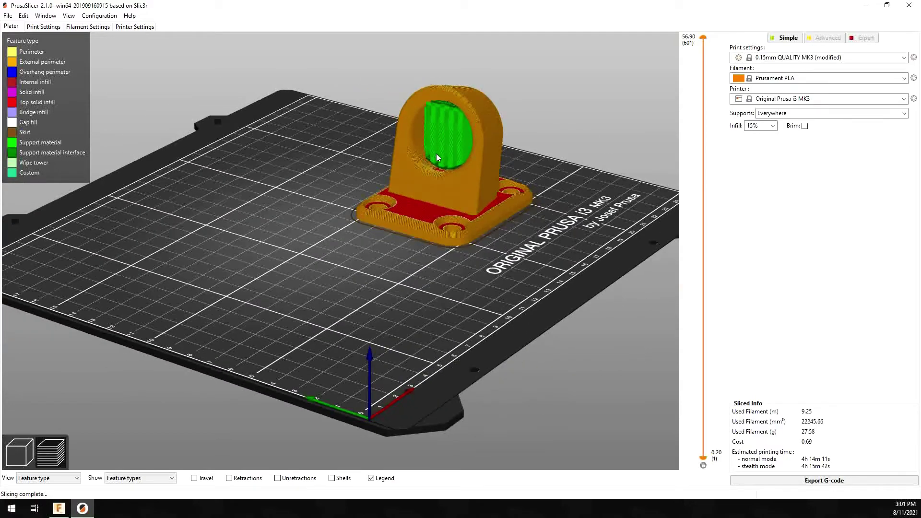
{"action": "left_click_drag", "start_coordinate": [443, 159], "coordinate": [421, 153]}
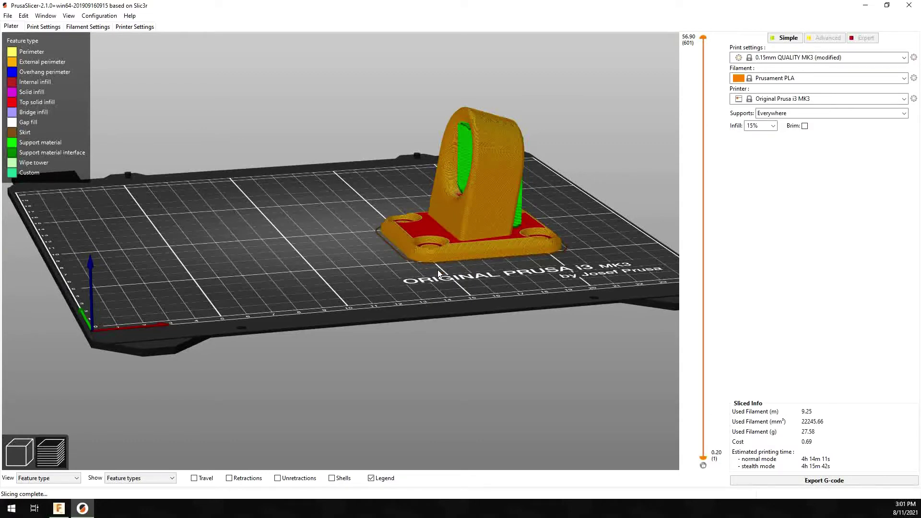
{"action": "left_click_drag", "start_coordinate": [438, 271], "coordinate": [453, 295]}
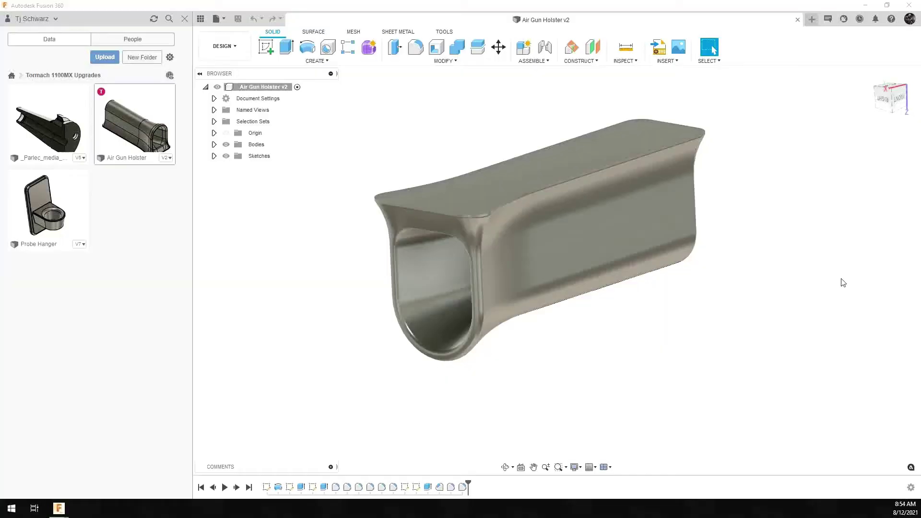
{"action": "key", "text": "F4"}
Orbit the Air Gun Holster to show its flared open end and inner channel.
{"action": "mouse_move", "coordinate": [839, 283]}
{"action": "left_mouse_down"}
{"action": "mouse_move", "coordinate": [835, 294]}
{"action": "mouse_move", "coordinate": [873, 249]}
{"action": "mouse_move", "coordinate": [812, 278]}
{"action": "mouse_move", "coordinate": [750, 259]}
{"action": "mouse_move", "coordinate": [802, 277]}
{"action": "mouse_move", "coordinate": [845, 270]}
{"action": "left_mouse_up"}
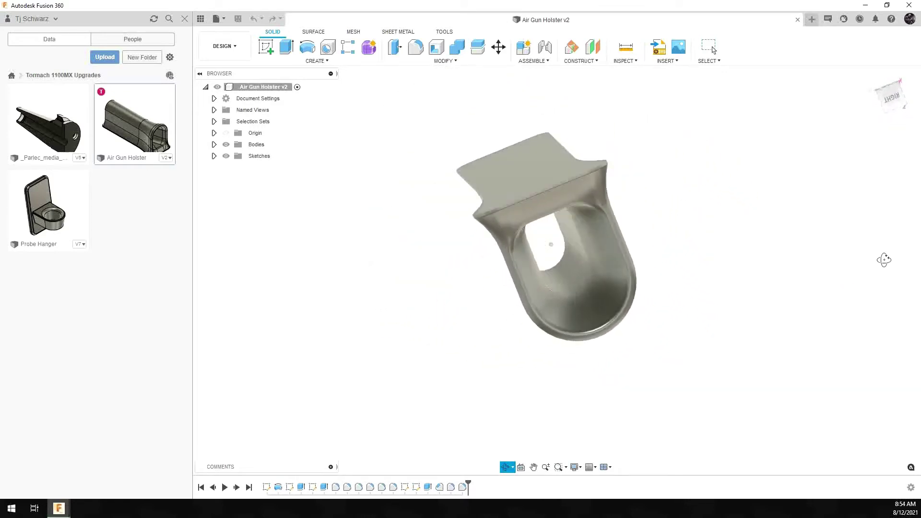